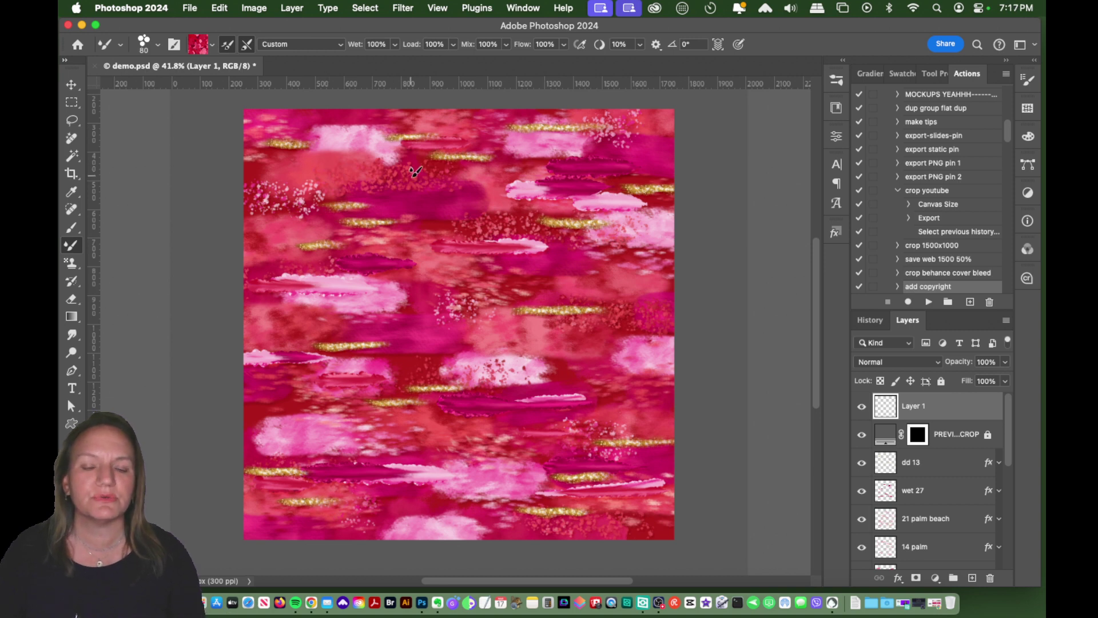
Show the brush presets, choose the 6 imp pattern stamp brush from tutorial-brushes 2, and enlarge the canvas view to 50%.
click(836, 82)
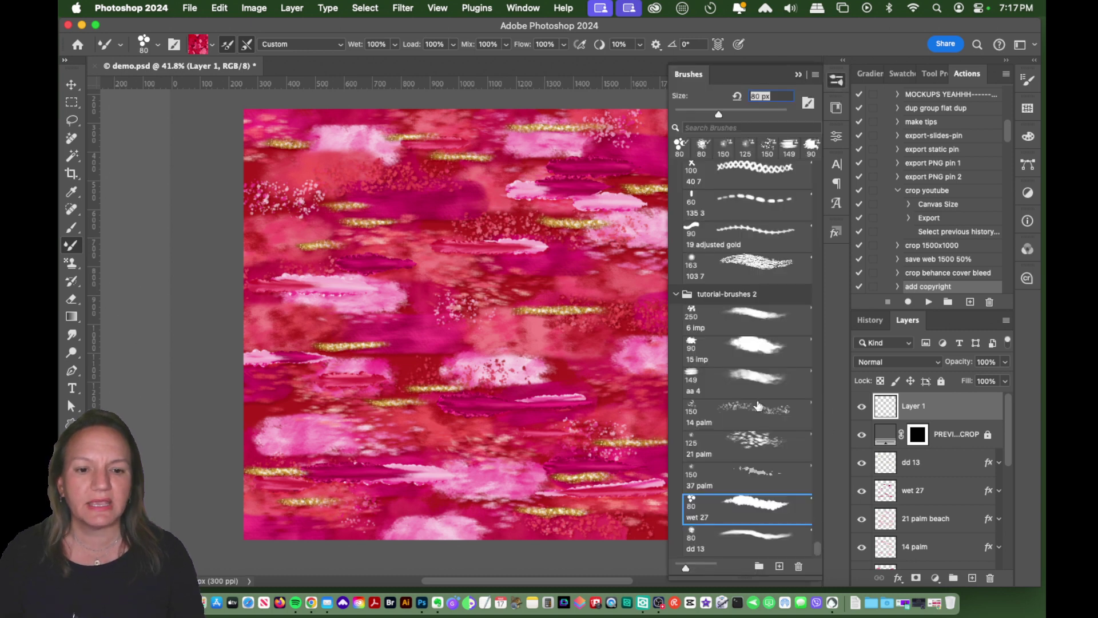
click(746, 321)
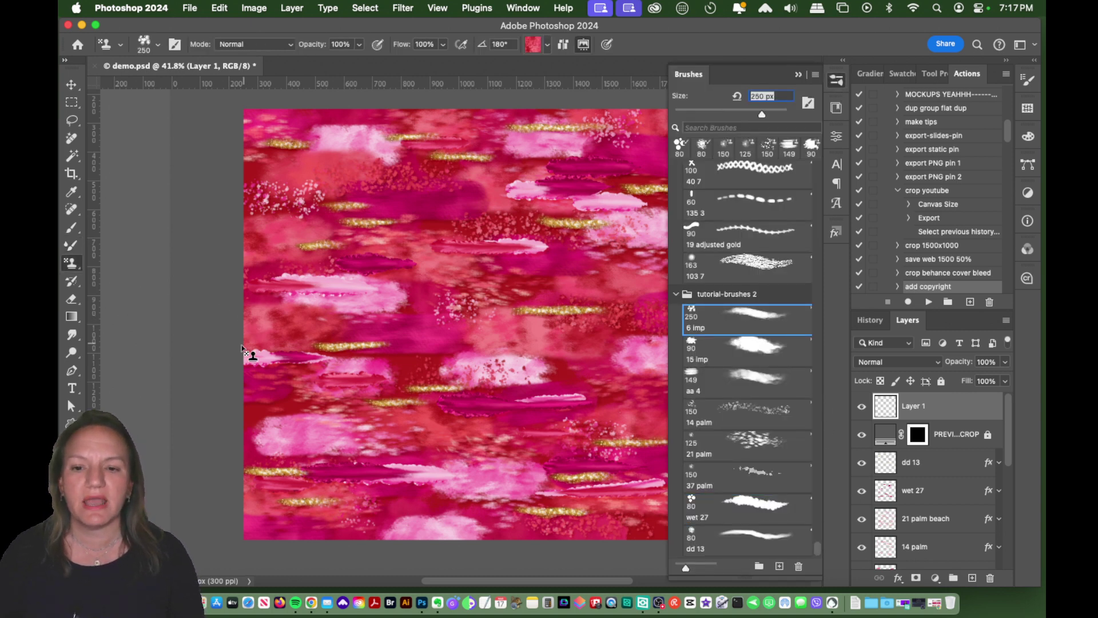
key(z)
click(419, 359)
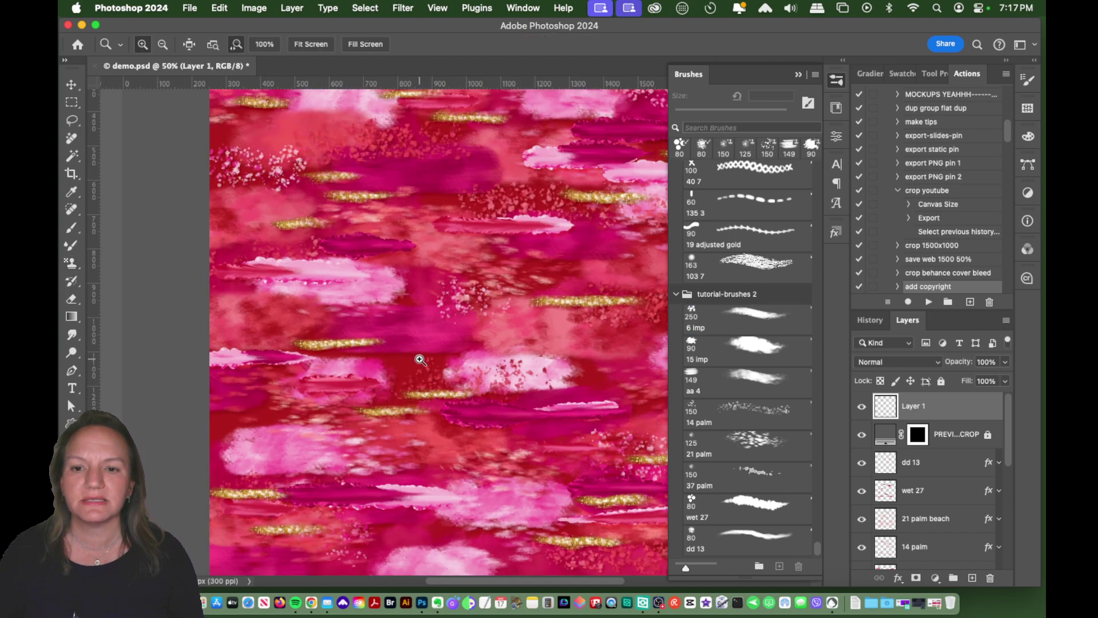
click(71, 263)
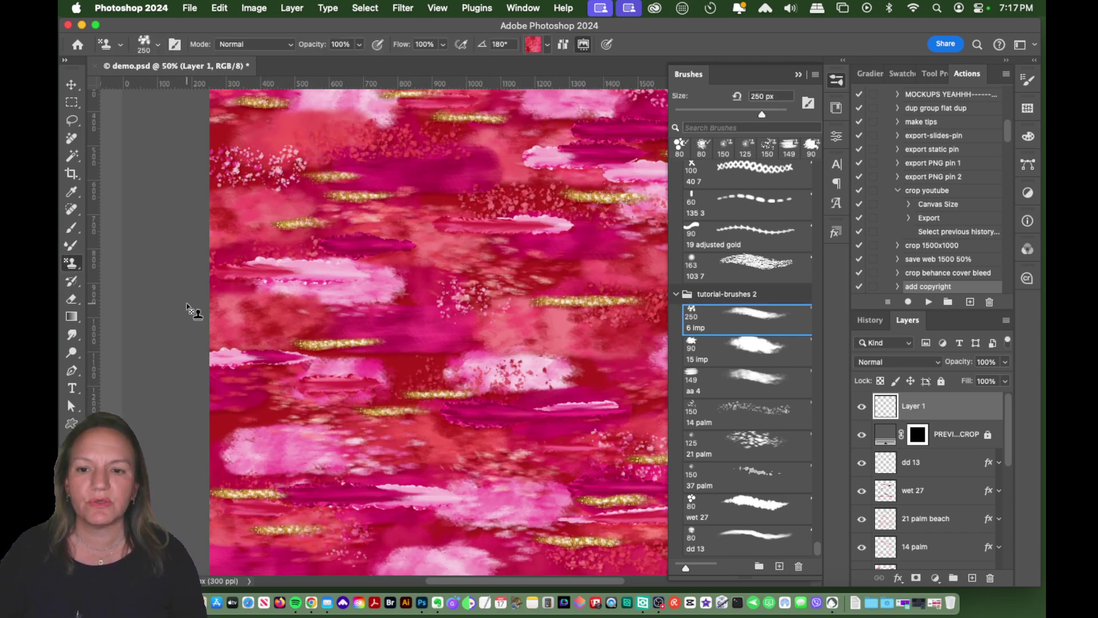
Try the 6 imp brush at 250 px with vertical strokes in the grey margin beside the pattern, undoing each stroke.
drag(151, 185, 143, 447)
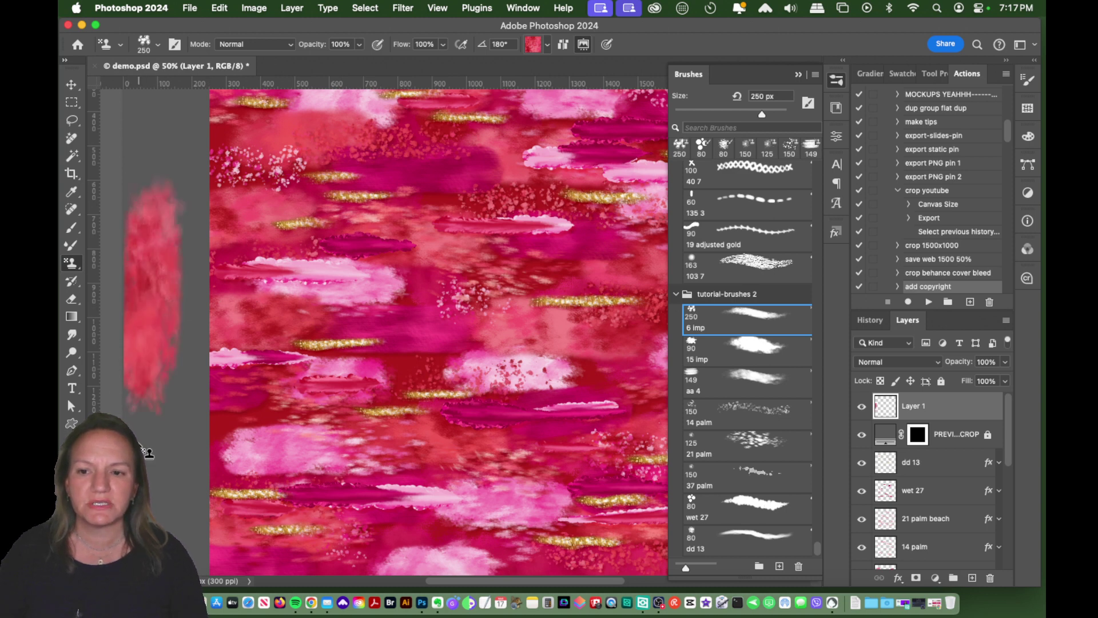
key(super+z)
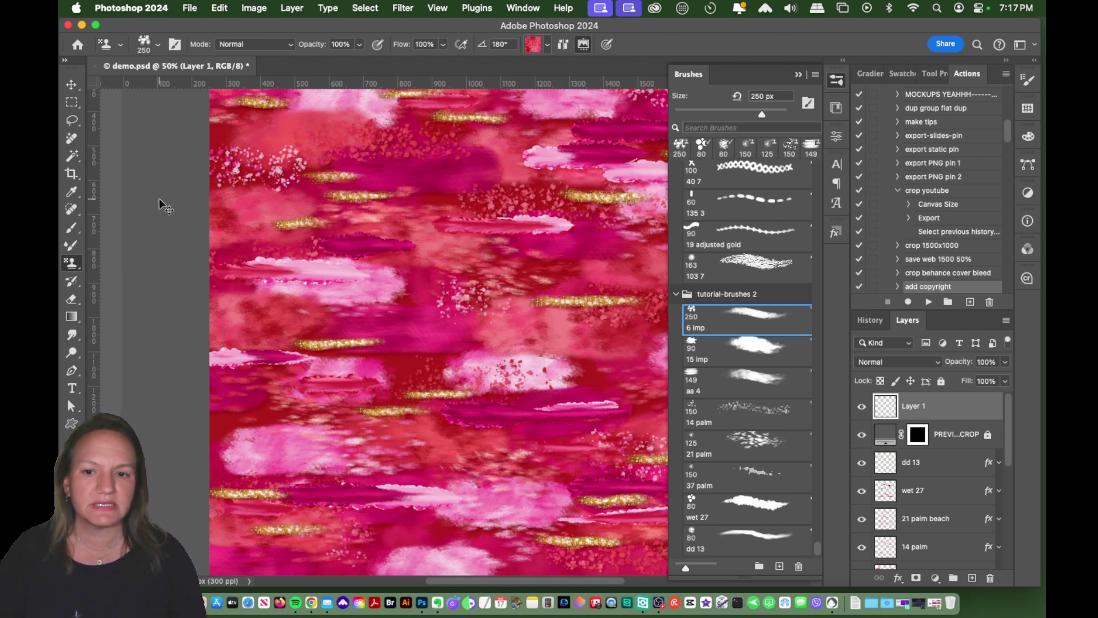
drag(160, 206, 152, 421)
key(super+z)
drag(162, 191, 156, 403)
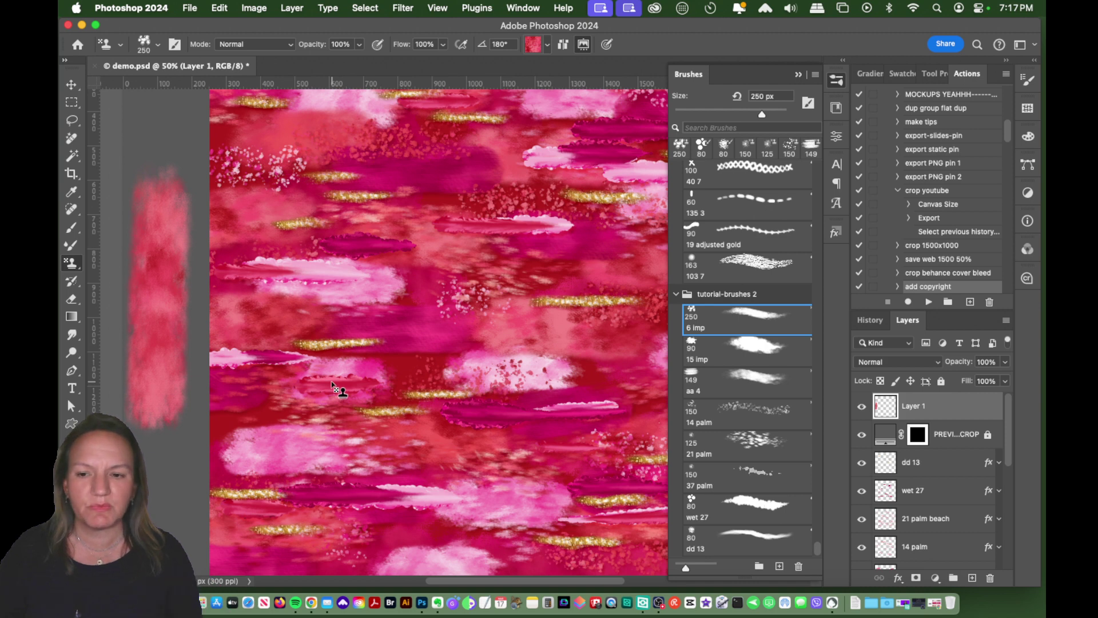
key(super+z)
drag(165, 175, 153, 346)
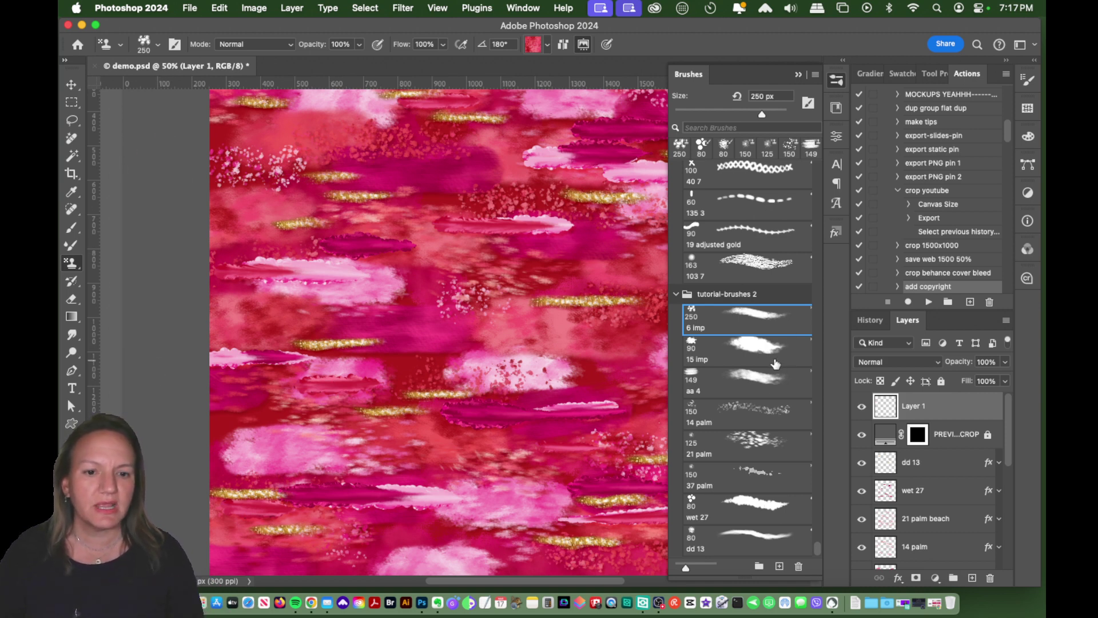
key(super+z)
Try the 15 imp brush at 90 px with vertical strokes in the margin and one horizontal stroke onto the pattern, undoing each.
click(751, 358)
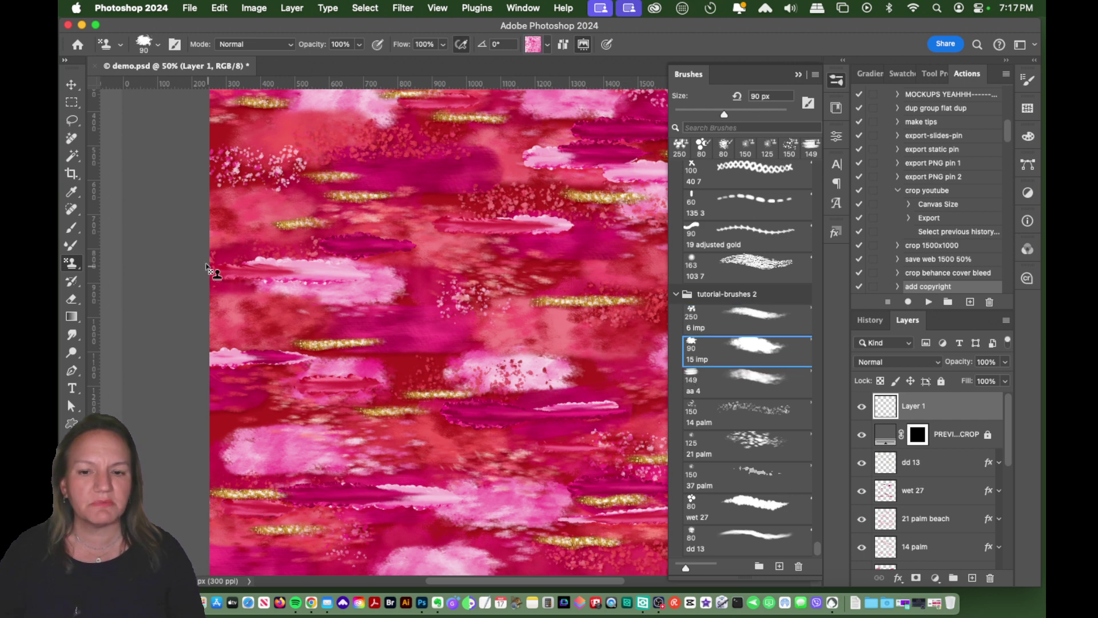
drag(171, 183, 150, 371)
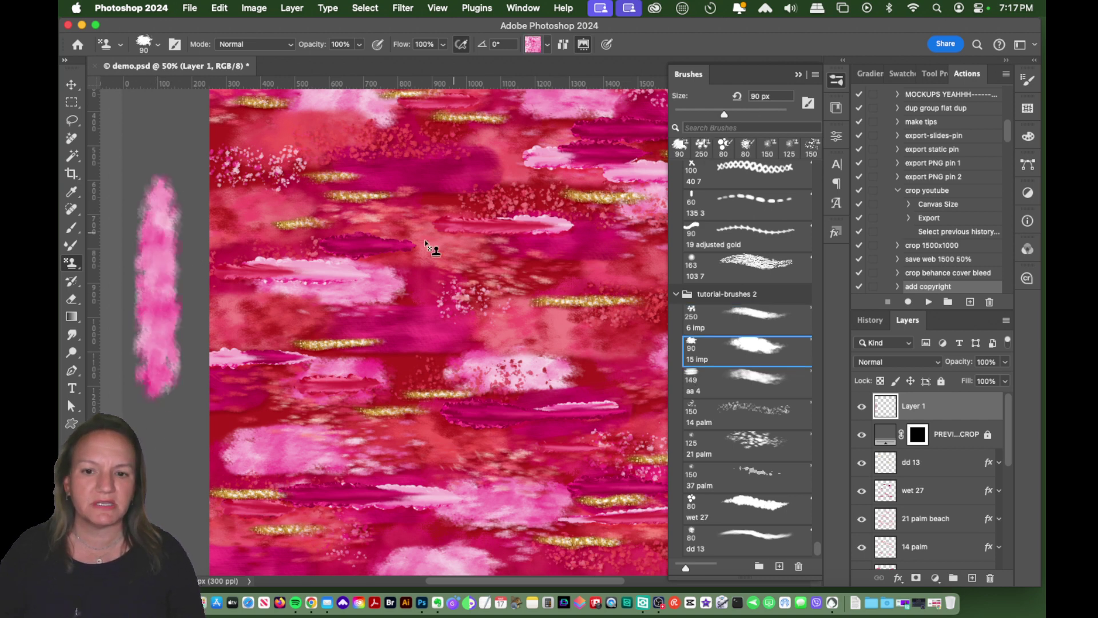
key(super+z)
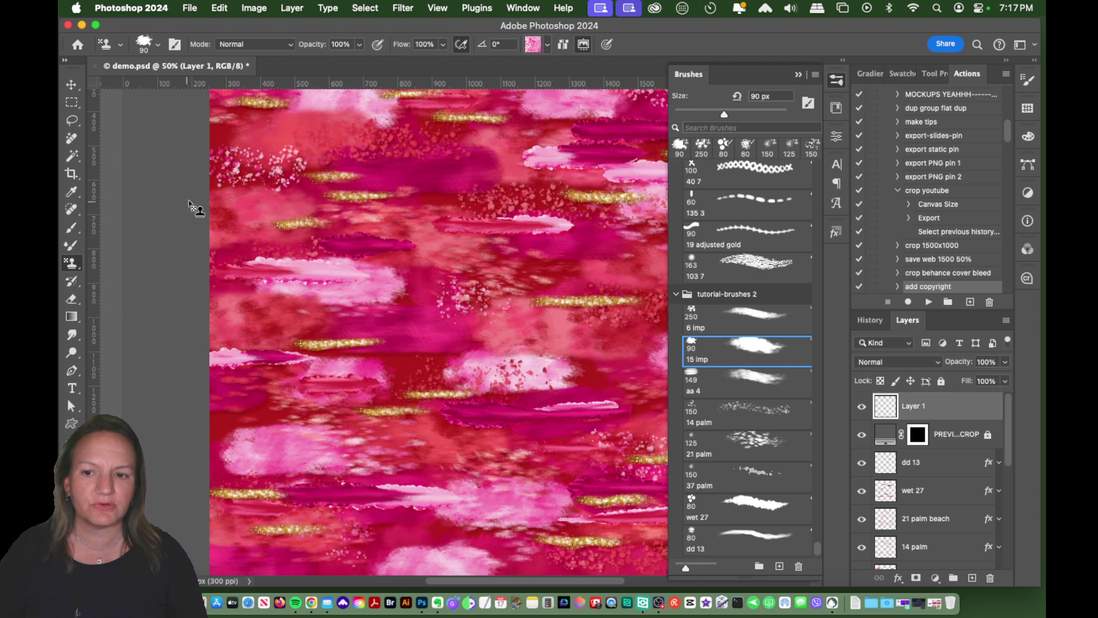
drag(196, 208, 172, 411)
key(super+z)
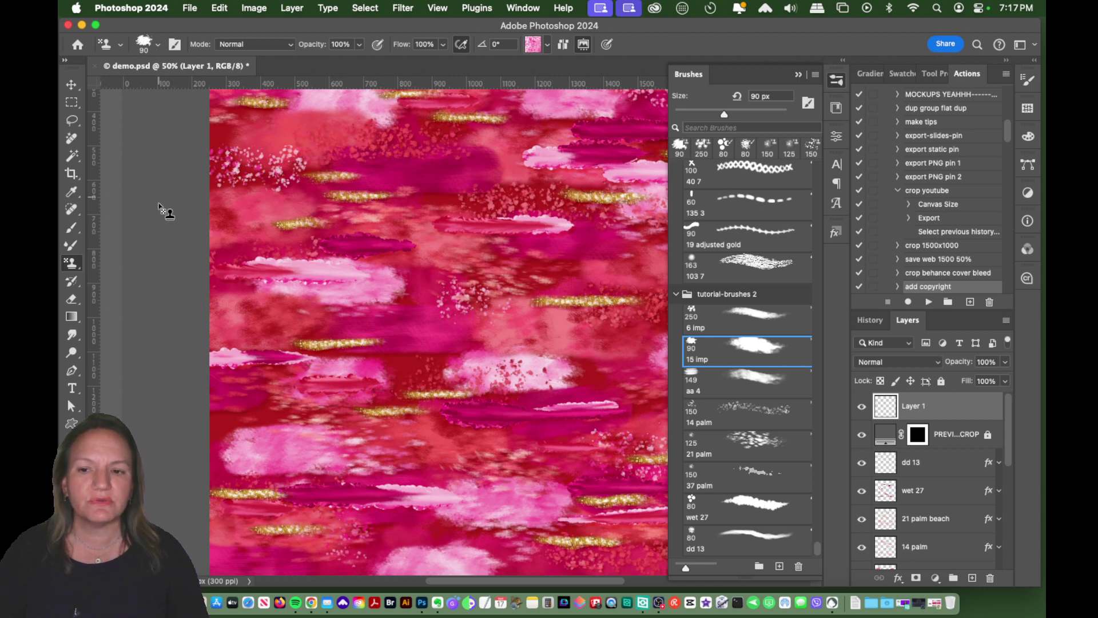
drag(163, 210, 150, 352)
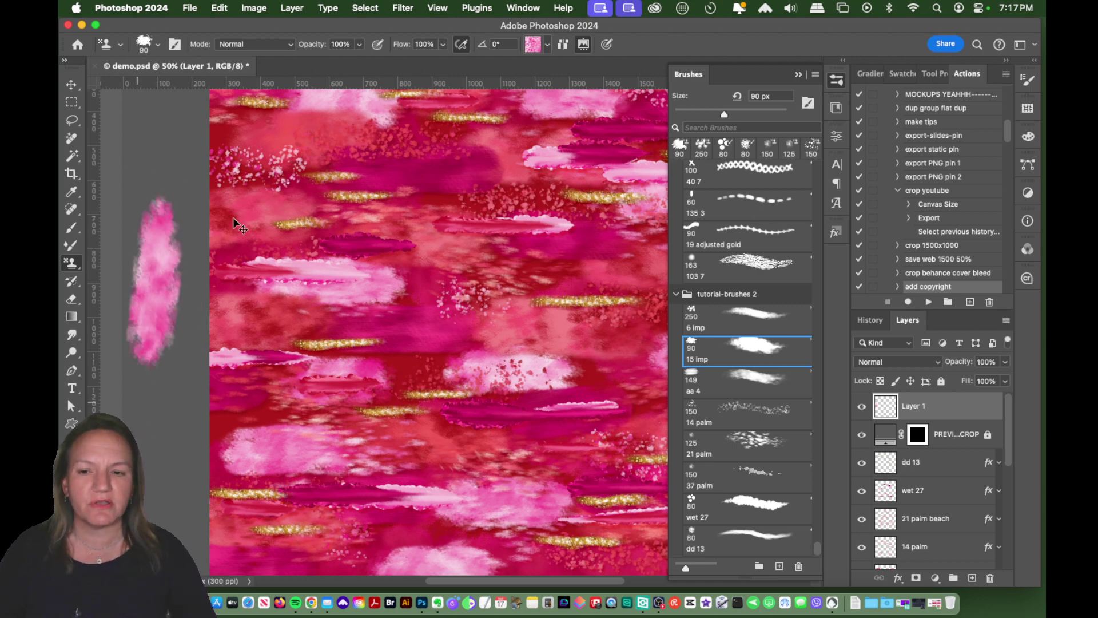
key(super+z)
drag(152, 215, 152, 489)
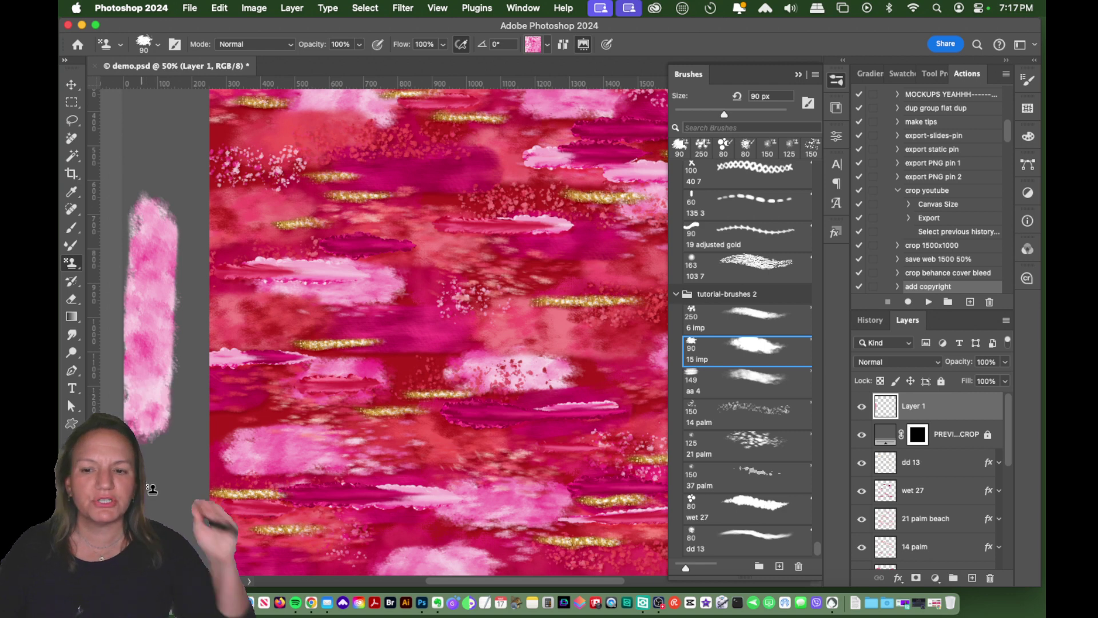
key(super+z)
drag(169, 211, 172, 409)
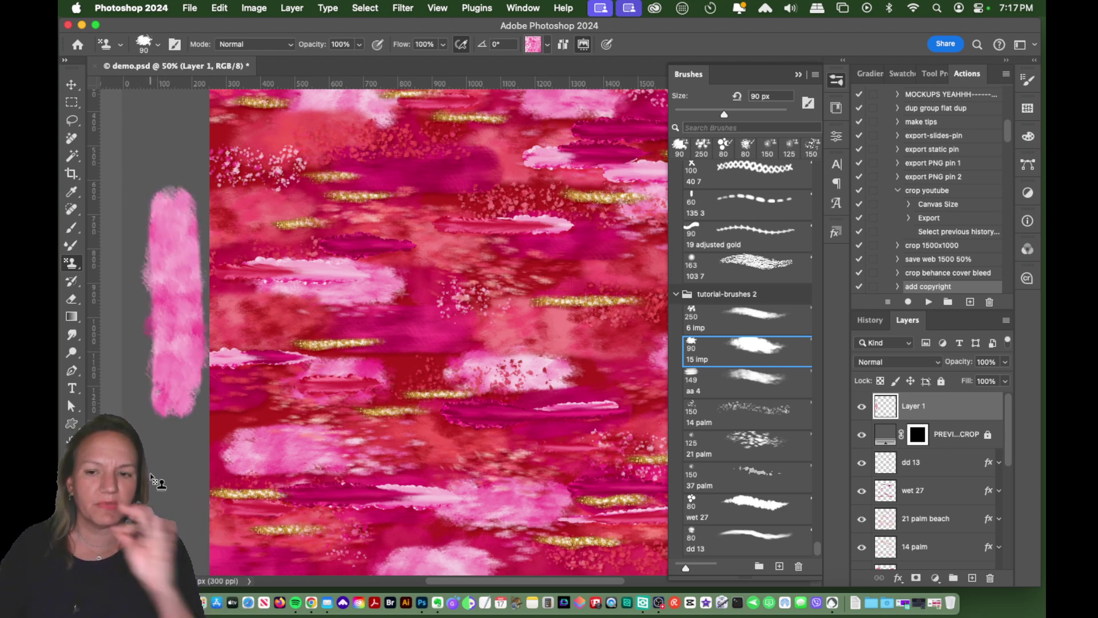
key(super+z)
drag(142, 331, 326, 338)
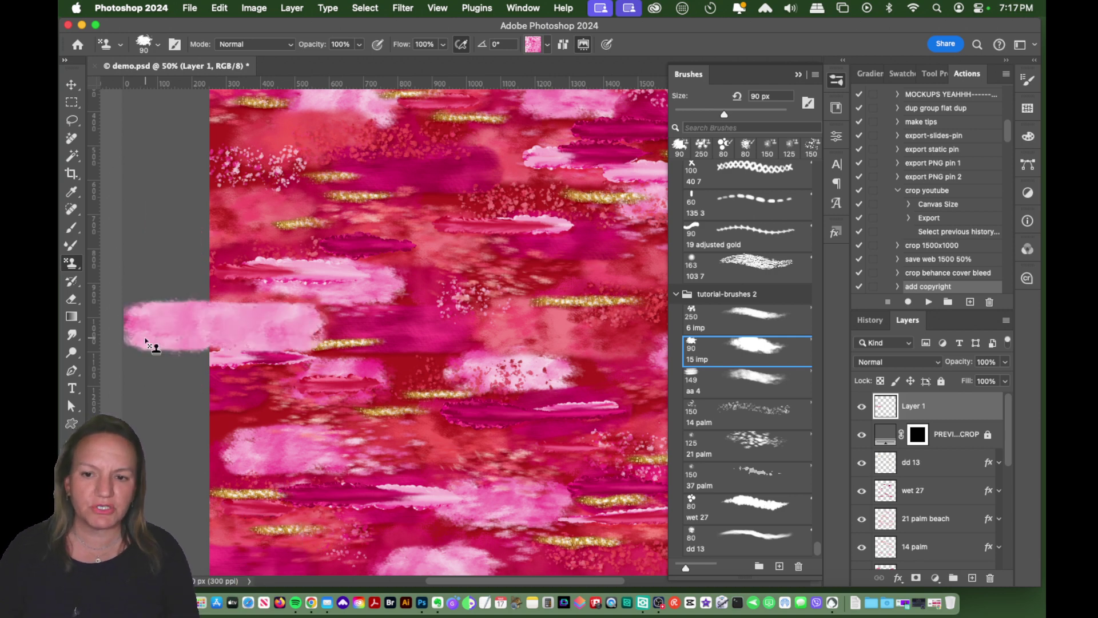
key(super+z)
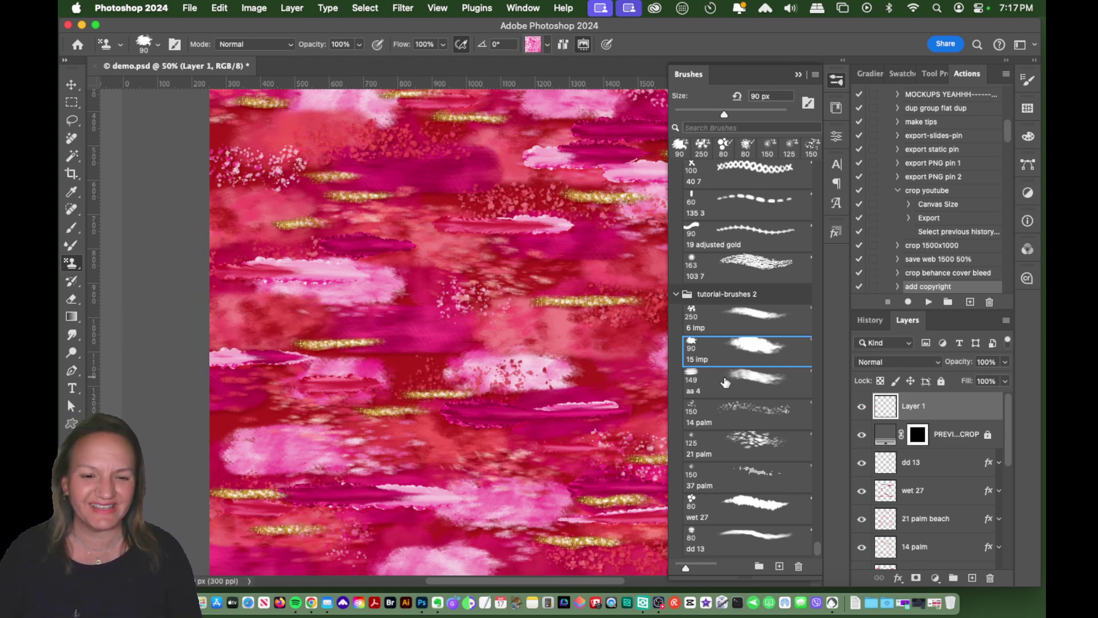
Try the aa 4 brush at 149 px with vertical strokes in the grey margin beside the pattern, undoing each stroke.
click(722, 385)
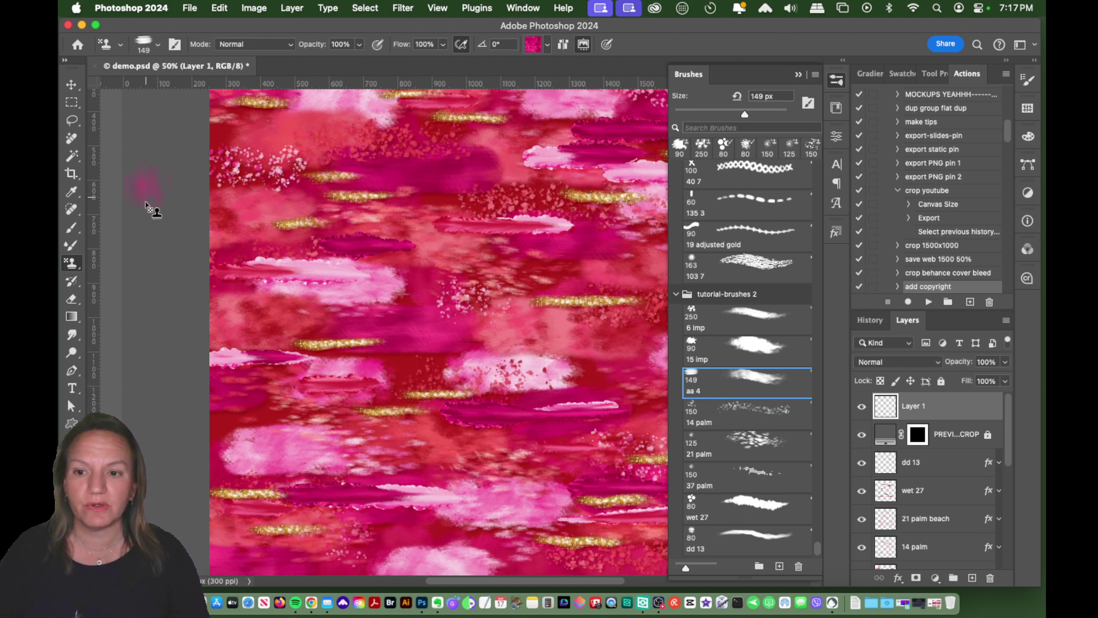
drag(147, 174, 136, 385)
key(super+z)
drag(174, 178, 163, 426)
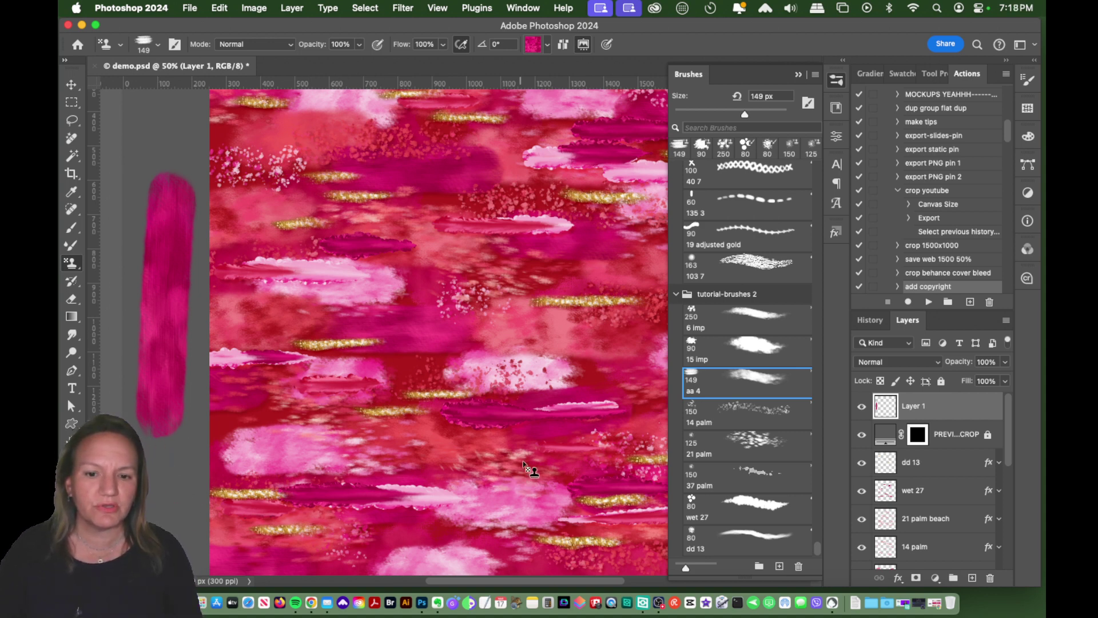
key(super+z)
drag(171, 160, 156, 317)
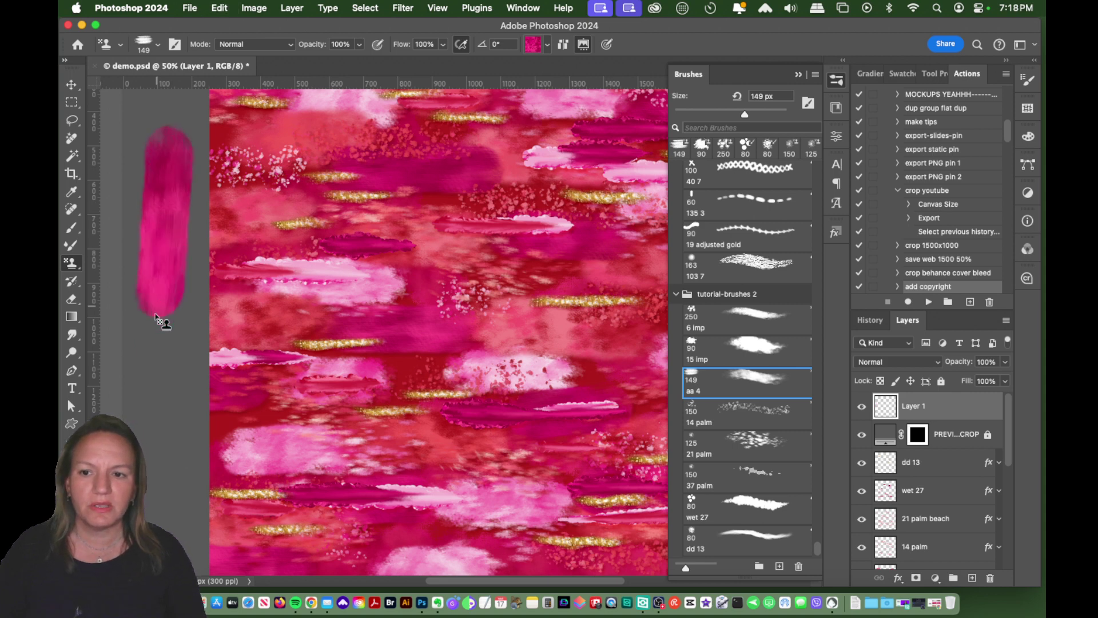
key(super+z)
drag(160, 175, 161, 408)
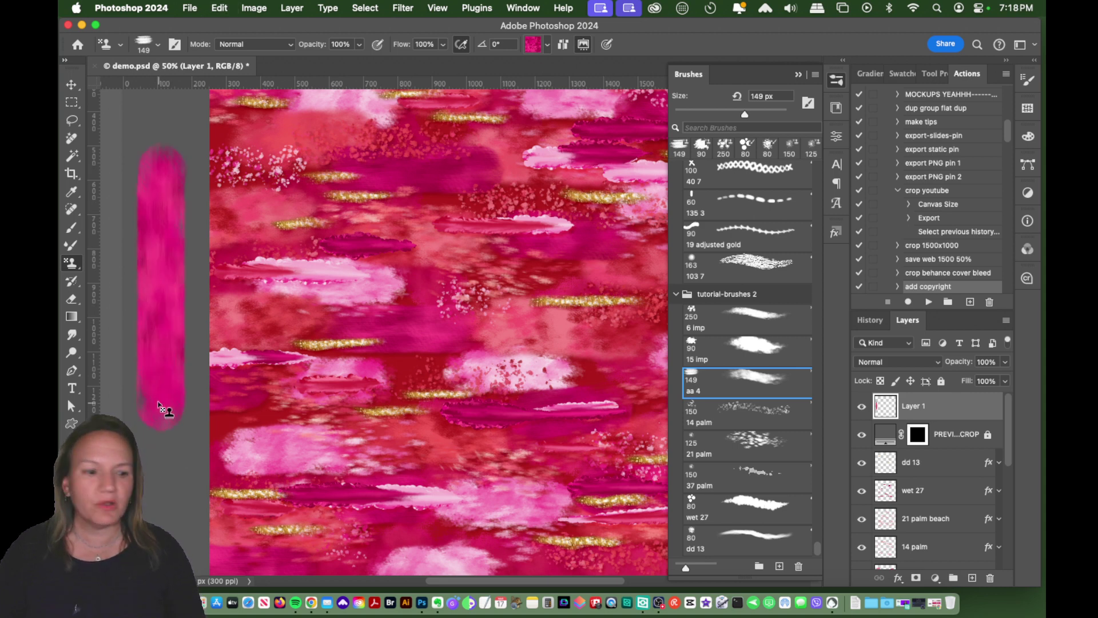
key(super+z)
drag(166, 152, 166, 346)
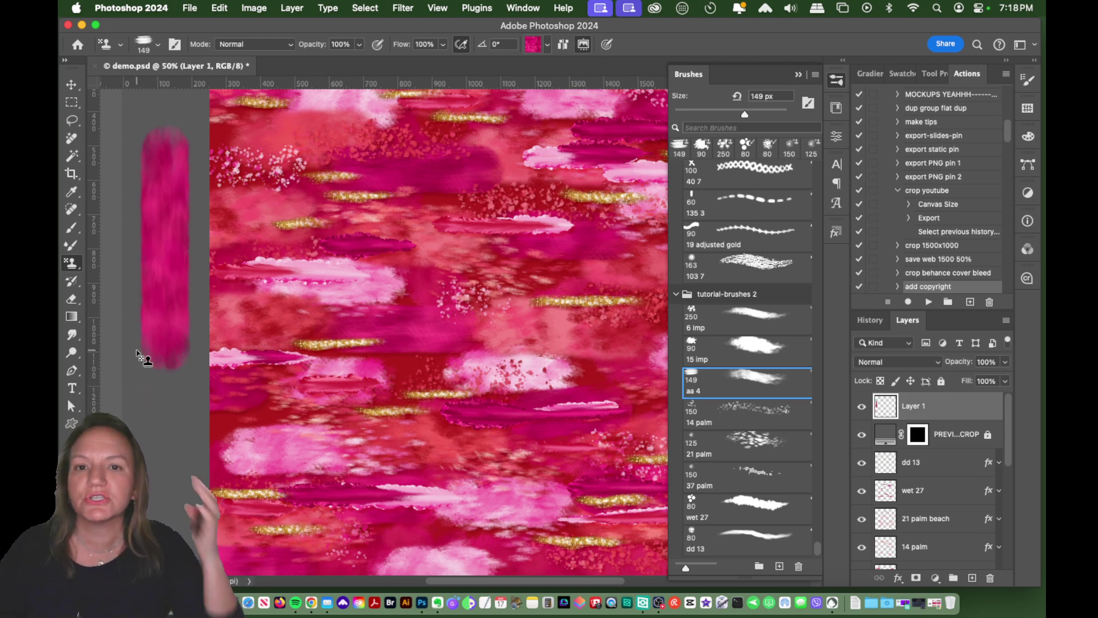
key(super+z)
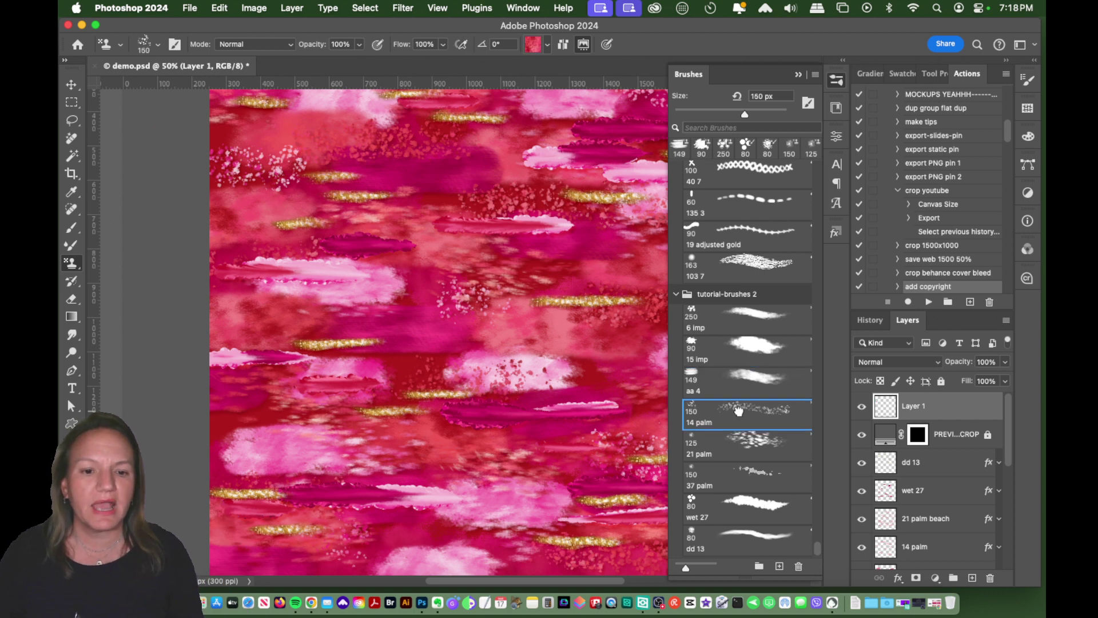
Try the 14 palm brush at 150 px with two short vertical splatter strokes in the grey margin, undoing both.
click(687, 423)
drag(164, 281, 162, 408)
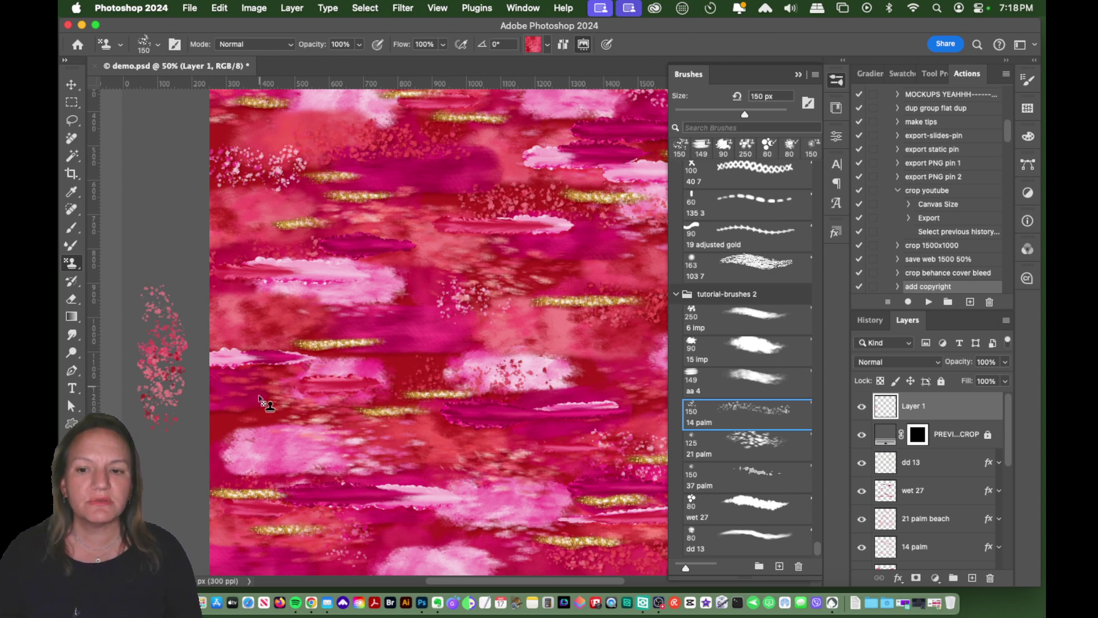
key(super+z)
drag(181, 249, 166, 349)
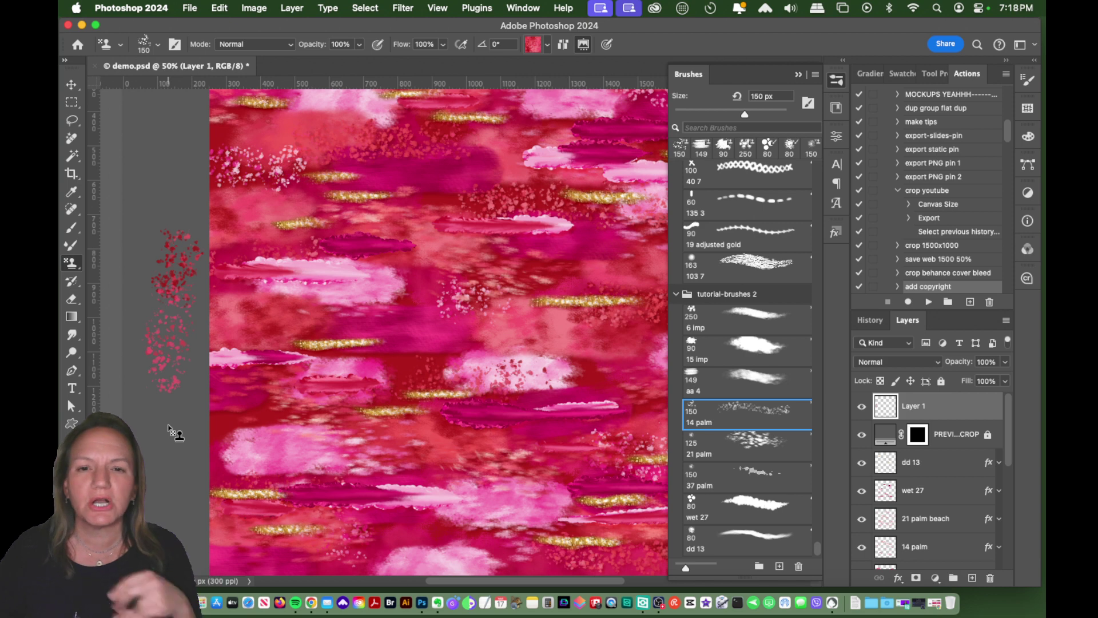
key(super+z)
Try the 21 palm brush at 125 px with vertical and horizontal strokes beside the pattern, undoing each stroke.
key(period)
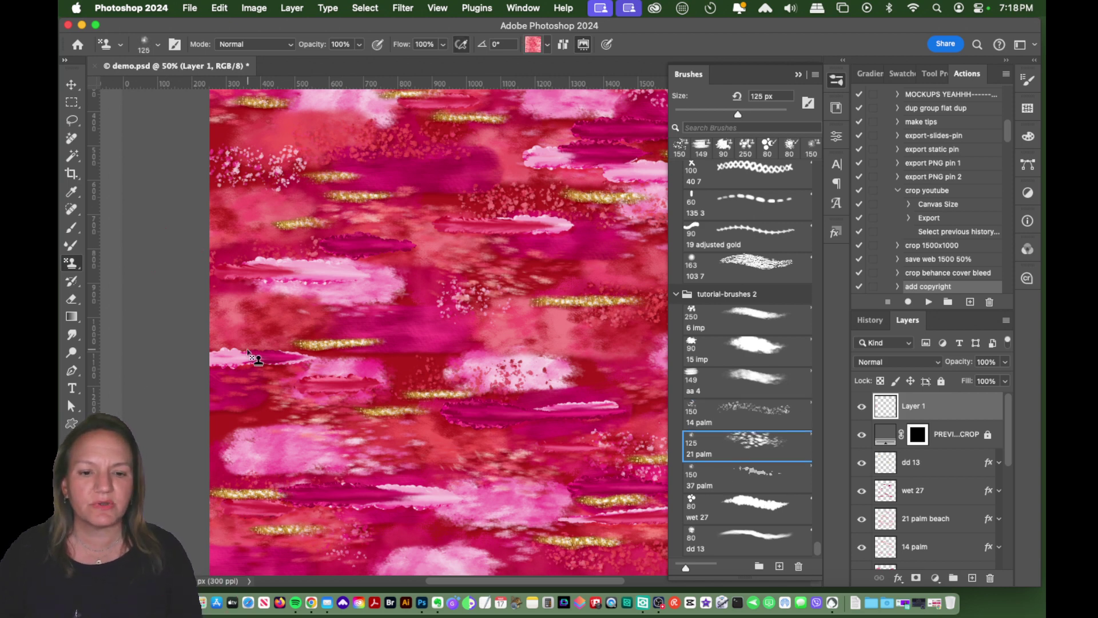
drag(170, 263, 159, 406)
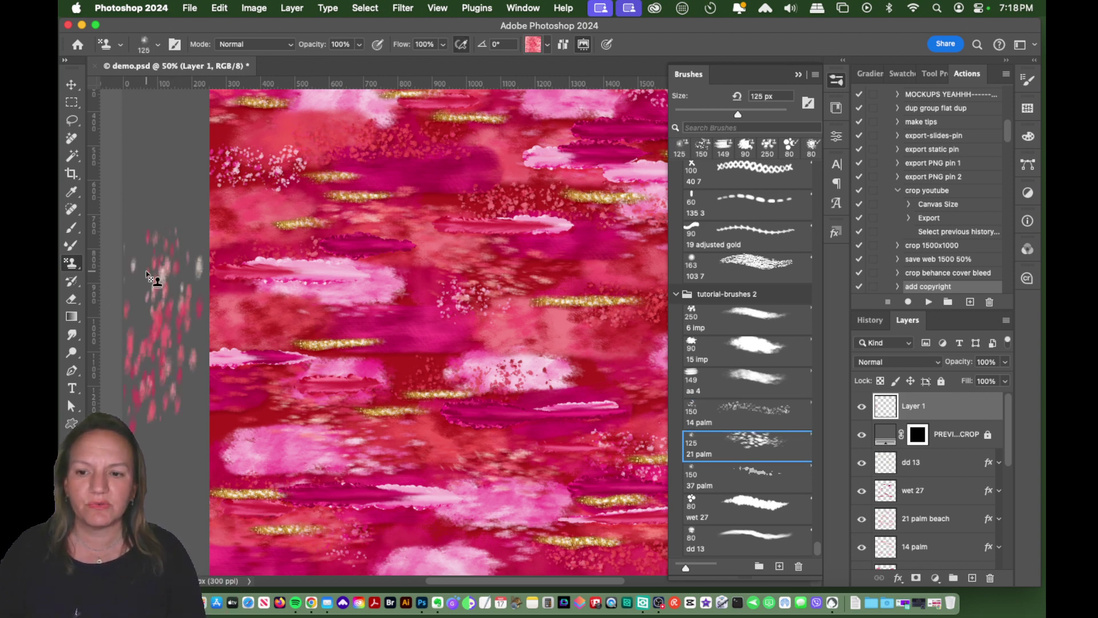
key(super+z)
drag(137, 246, 252, 269)
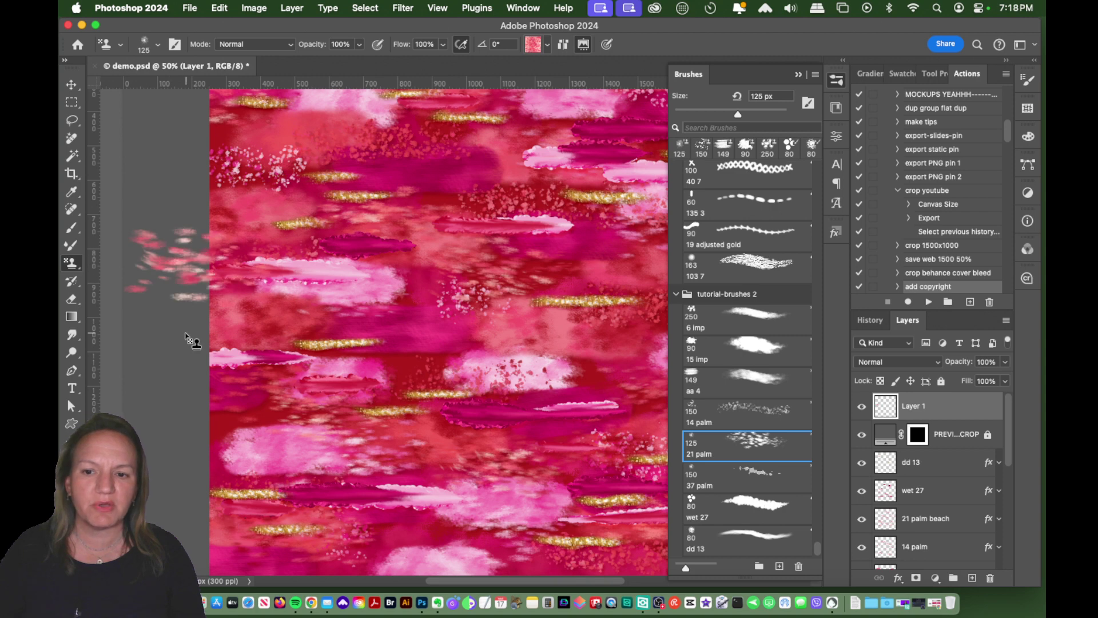
key(super+z)
drag(158, 291, 163, 409)
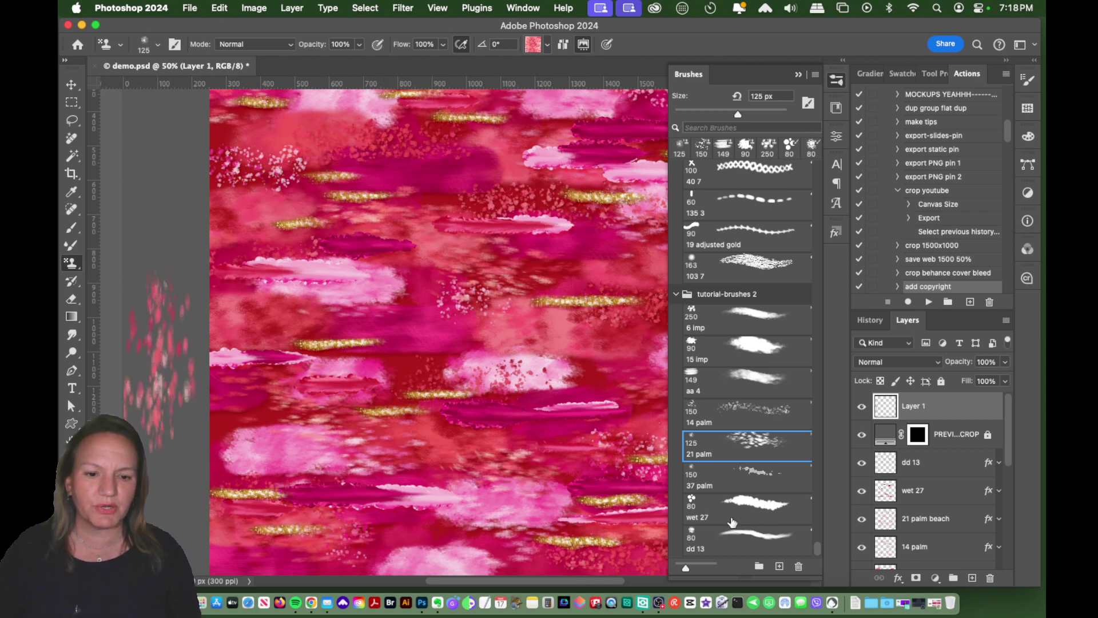
key(super+z)
Try the 37 palm brush at 150 px with short vertical strokes in the margin and over the pattern's edge.
click(743, 487)
mouse_move(181, 286)
mouse_down()
mouse_move(174, 341)
mouse_move(149, 377)
mouse_move(178, 398)
mouse_up()
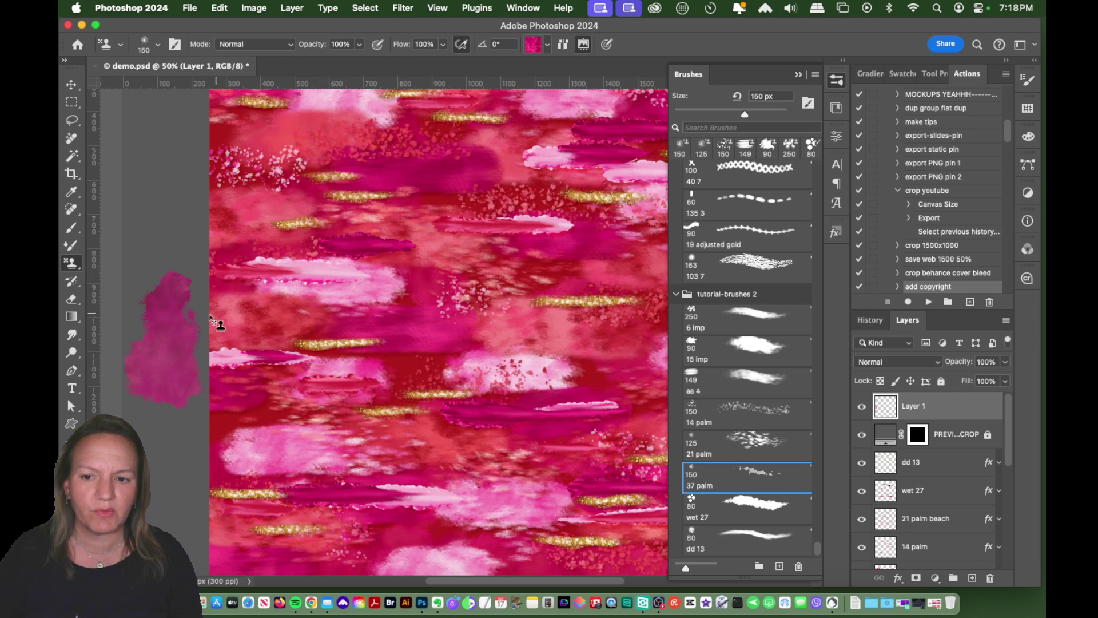
mouse_move(218, 314)
mouse_down()
mouse_move(195, 359)
mouse_move(215, 404)
mouse_up()
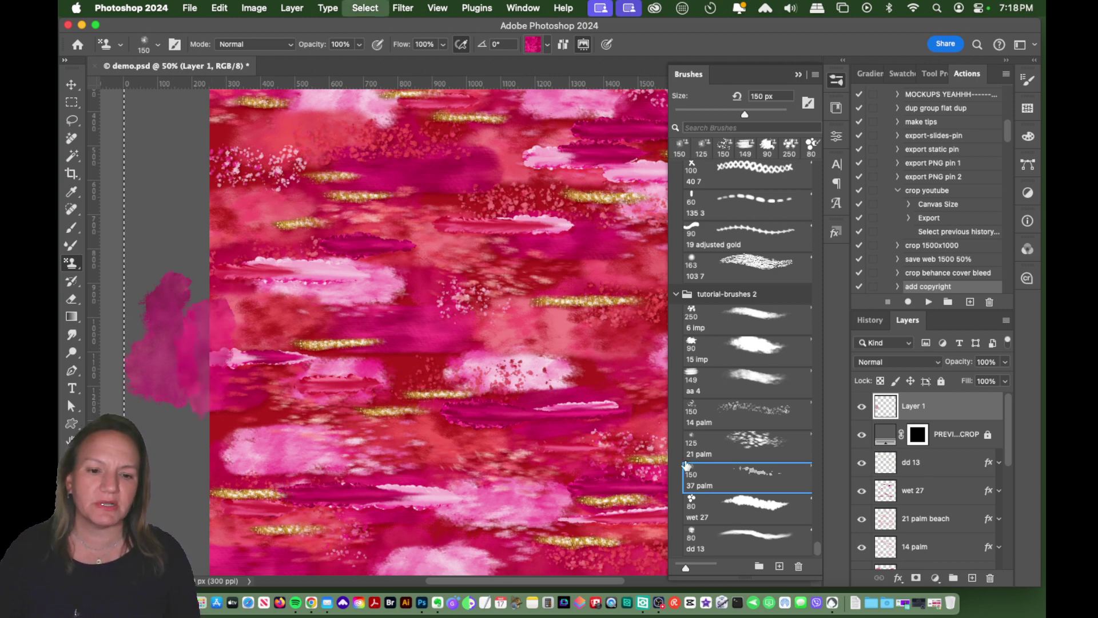
Try the wet 27 mixer brush at 80 px with short horizontal strokes from the margin onto the pattern, and undo them.
click(737, 516)
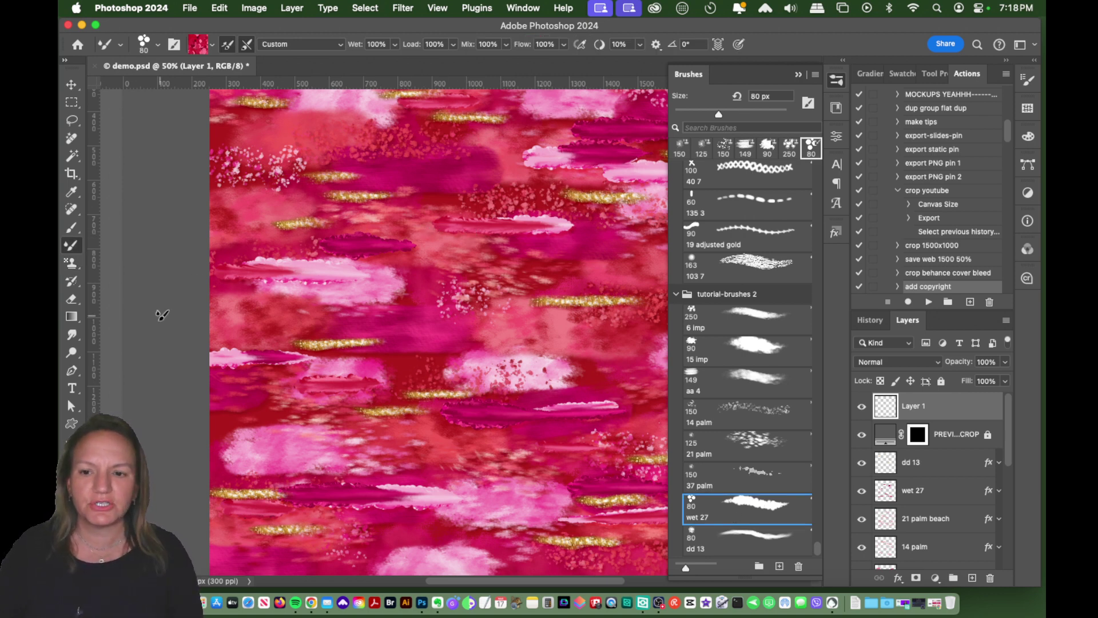
drag(149, 314, 234, 315)
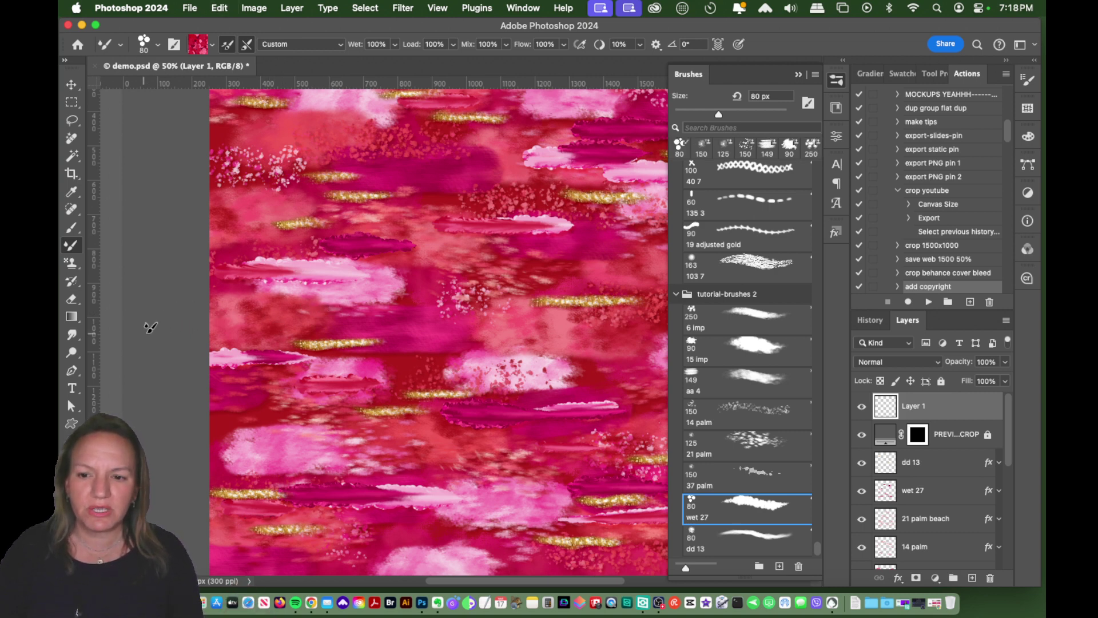
mouse_move(143, 324)
mouse_down()
mouse_move(328, 320)
mouse_move(154, 336)
mouse_up()
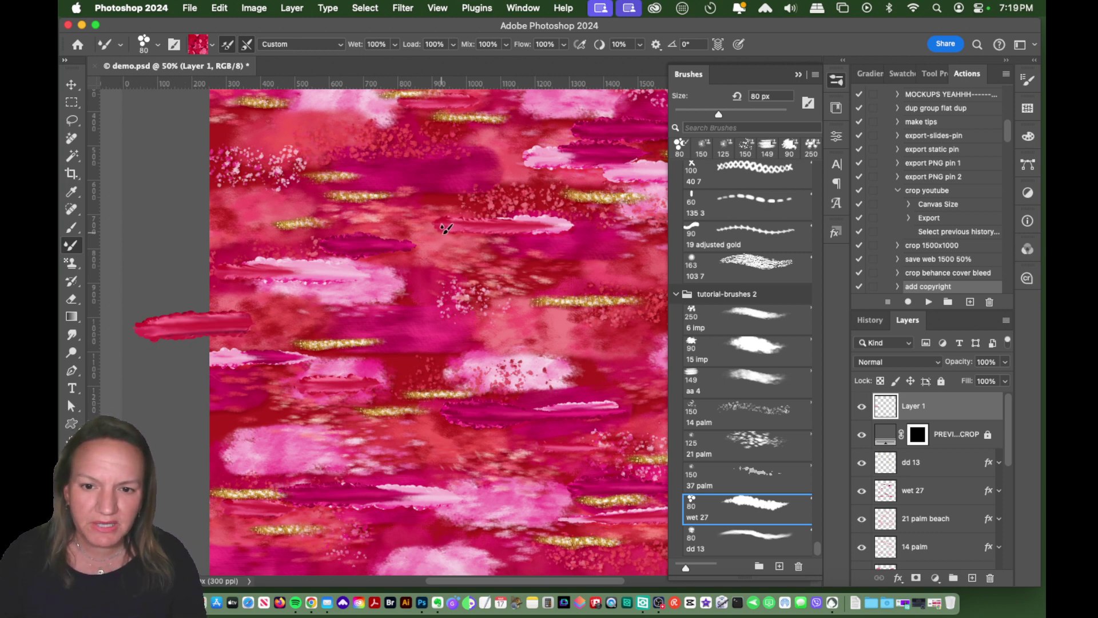
key(super+z)
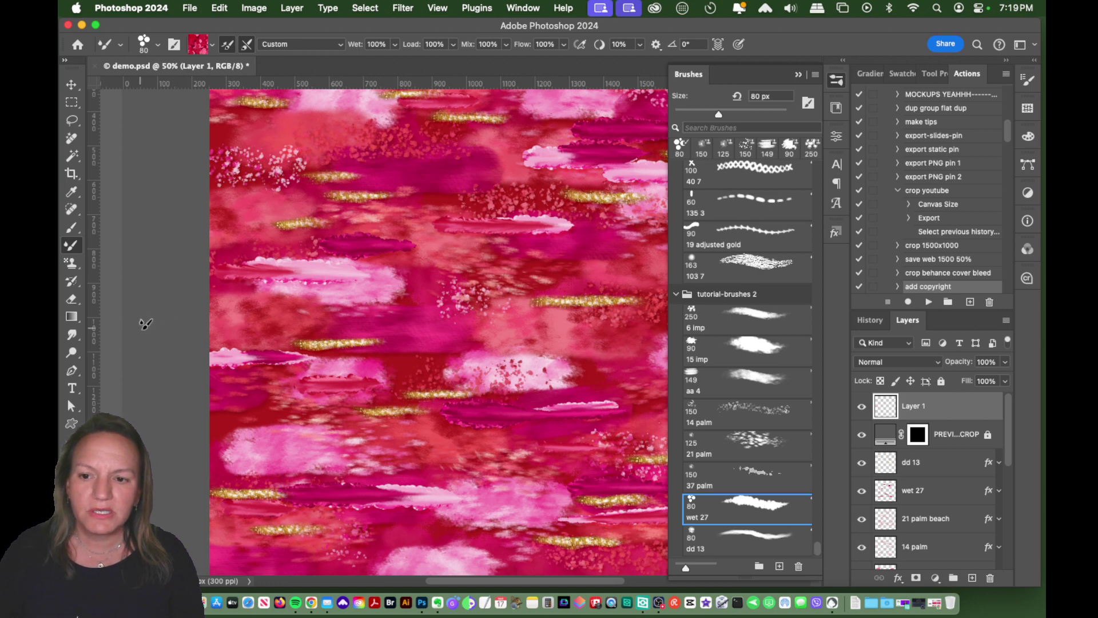
Test the wet 27 brush again with two longer horizontal strokes across the pattern's edge near mid-height, undoing each stroke.
drag(146, 324, 348, 324)
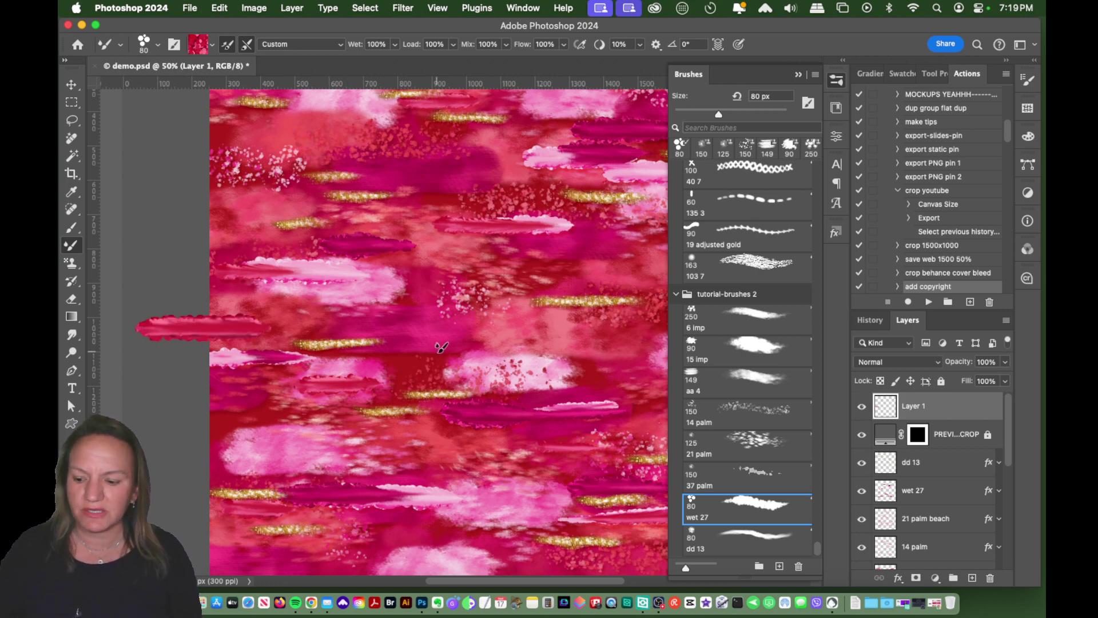
key(super+z)
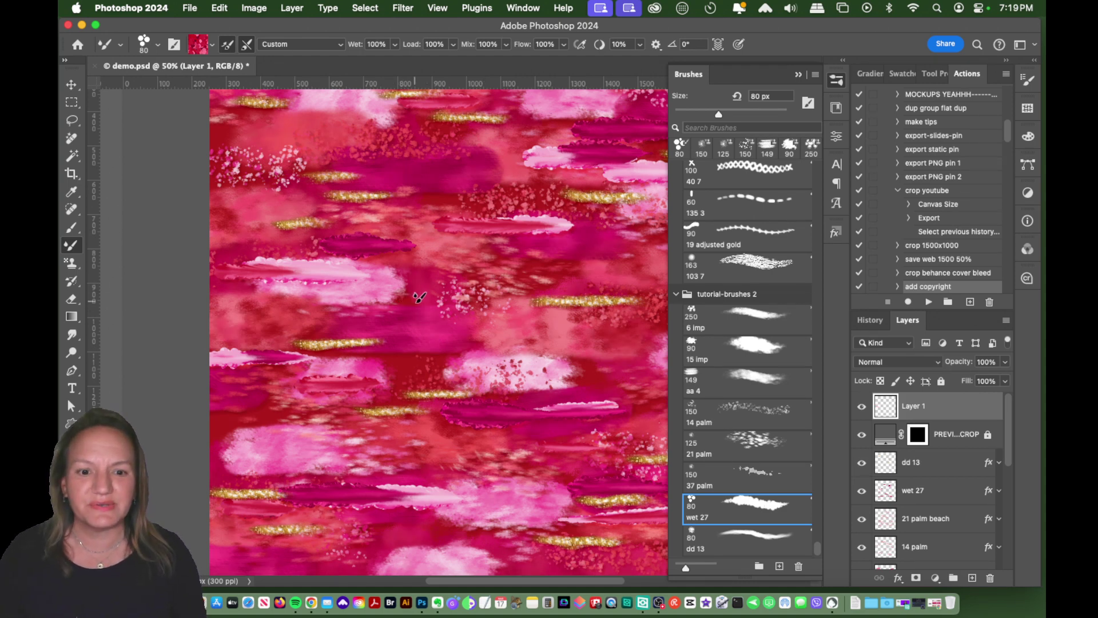
drag(184, 316, 302, 318)
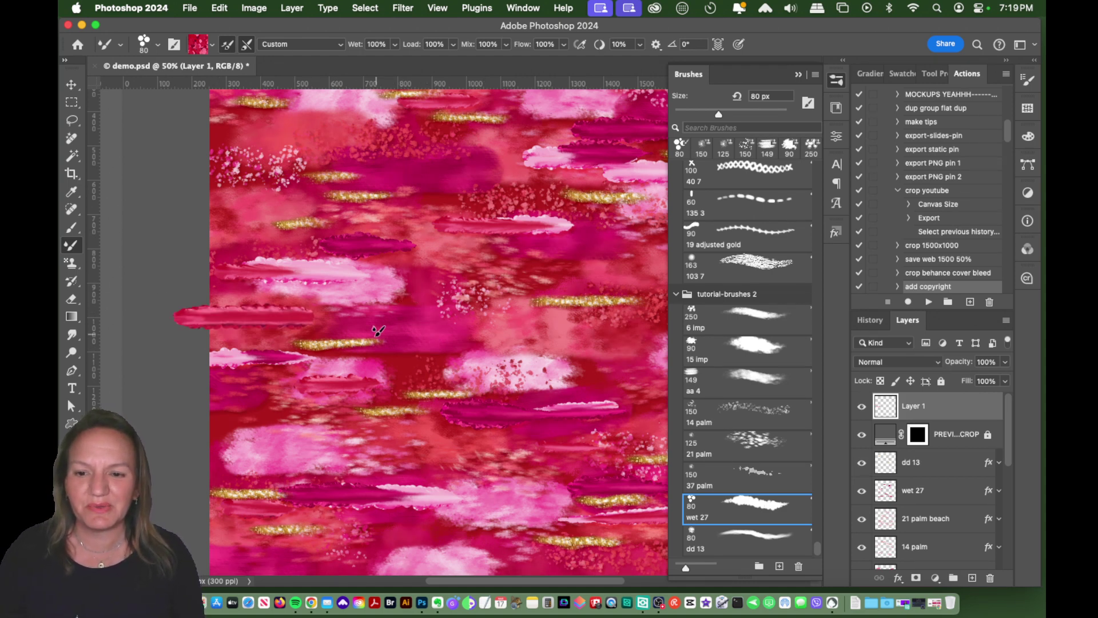
key(super+z)
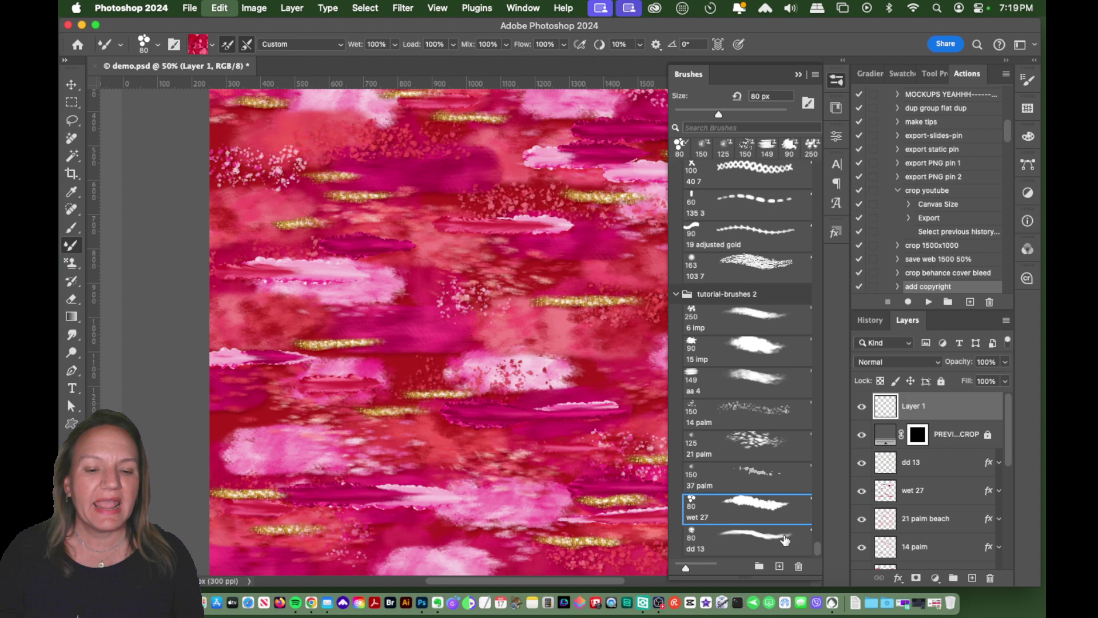
Try the gold dd 13 mixer brush at 80 px with a short horizontal stroke across the pattern's edge, undo it, and hide the brush presets.
click(746, 544)
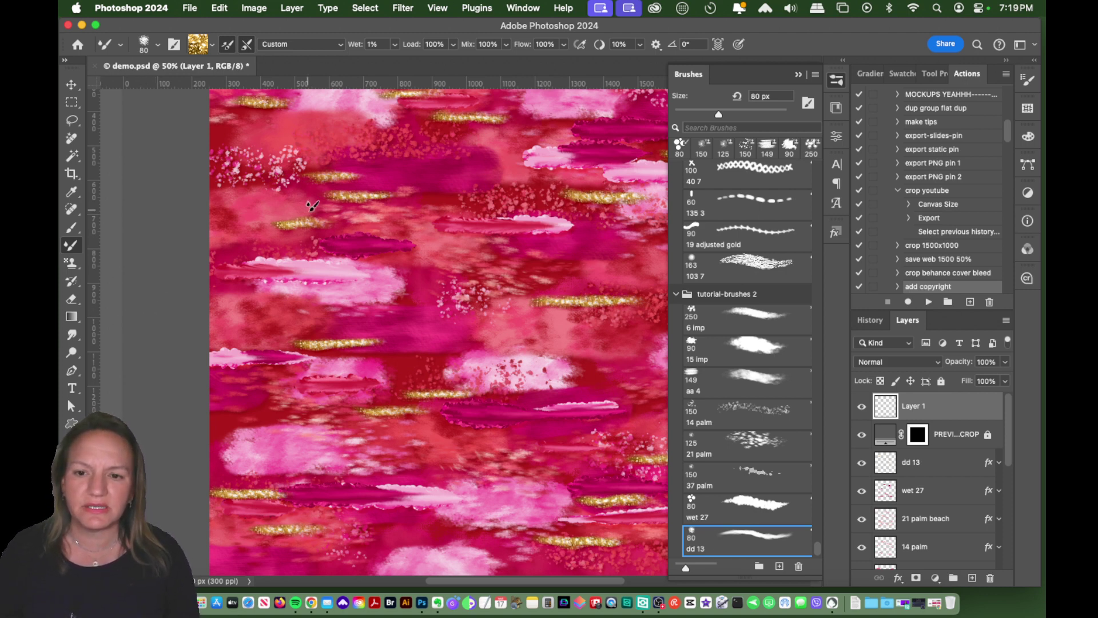
drag(160, 319, 252, 319)
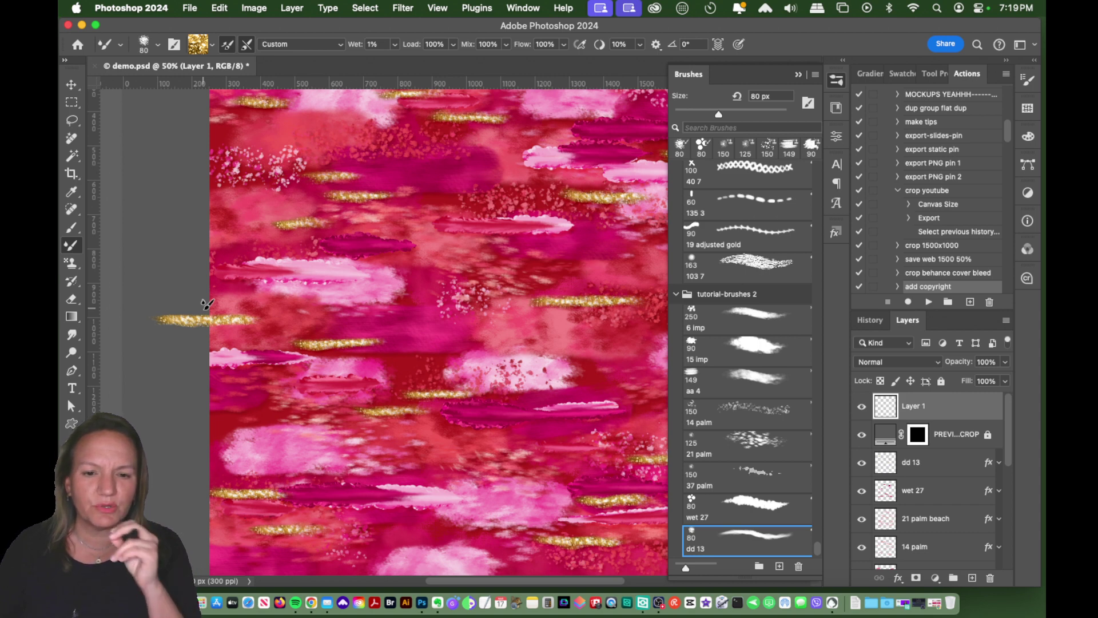
key(super+z)
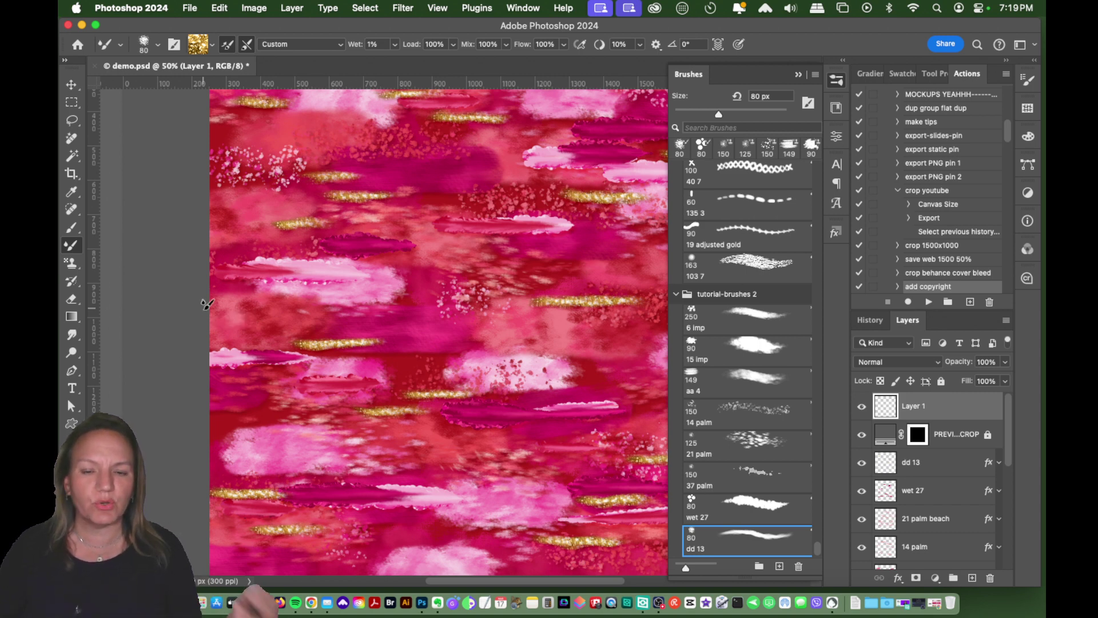
click(837, 81)
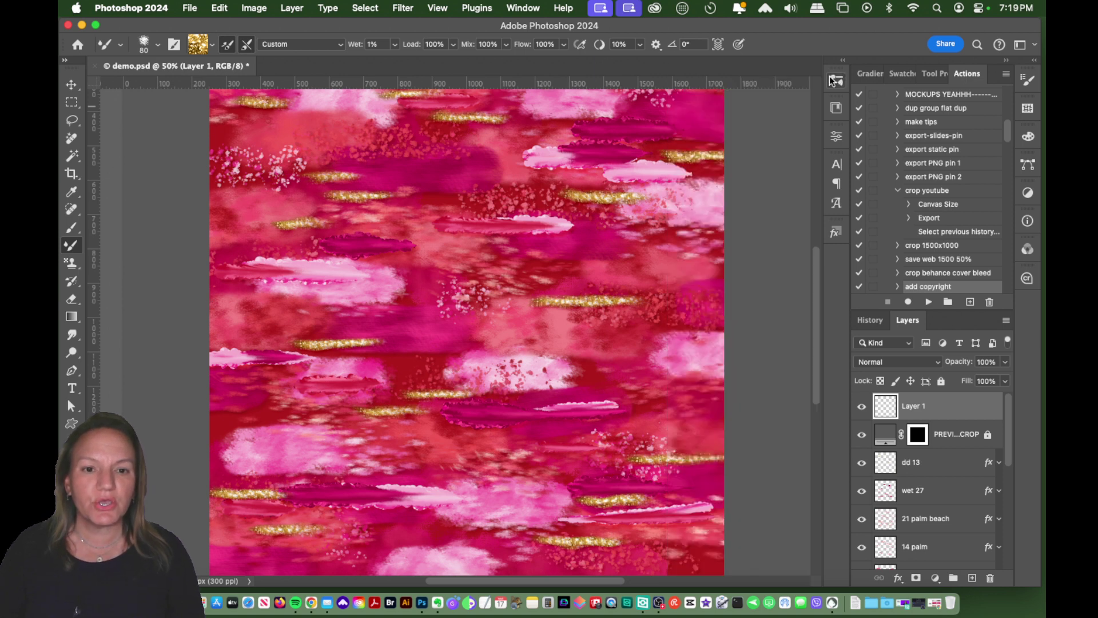